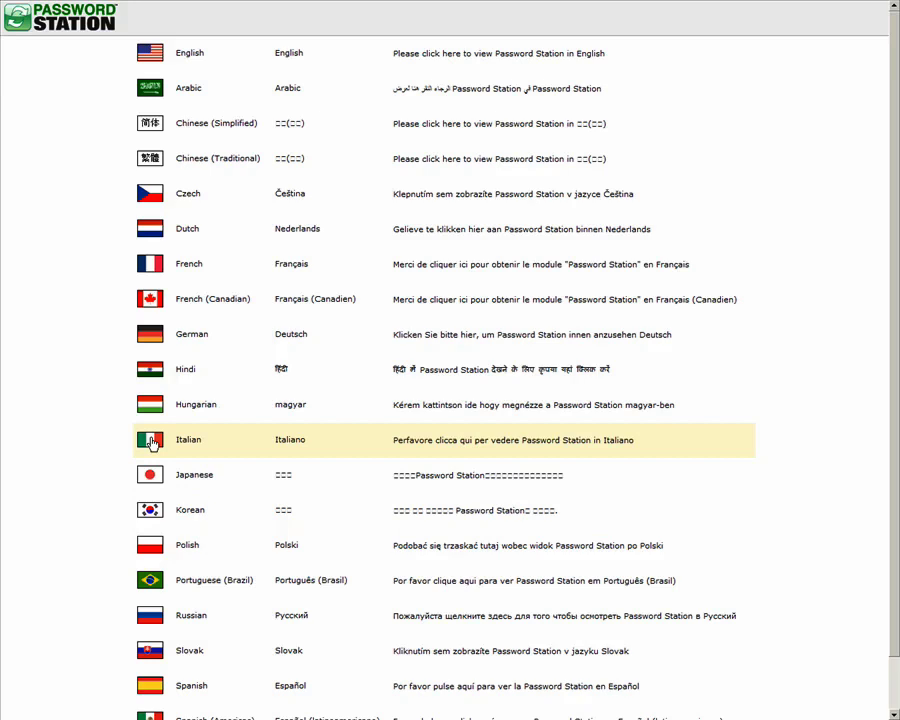
- Preview the sign-in page in Italian, then return to the language list
click(150, 441)
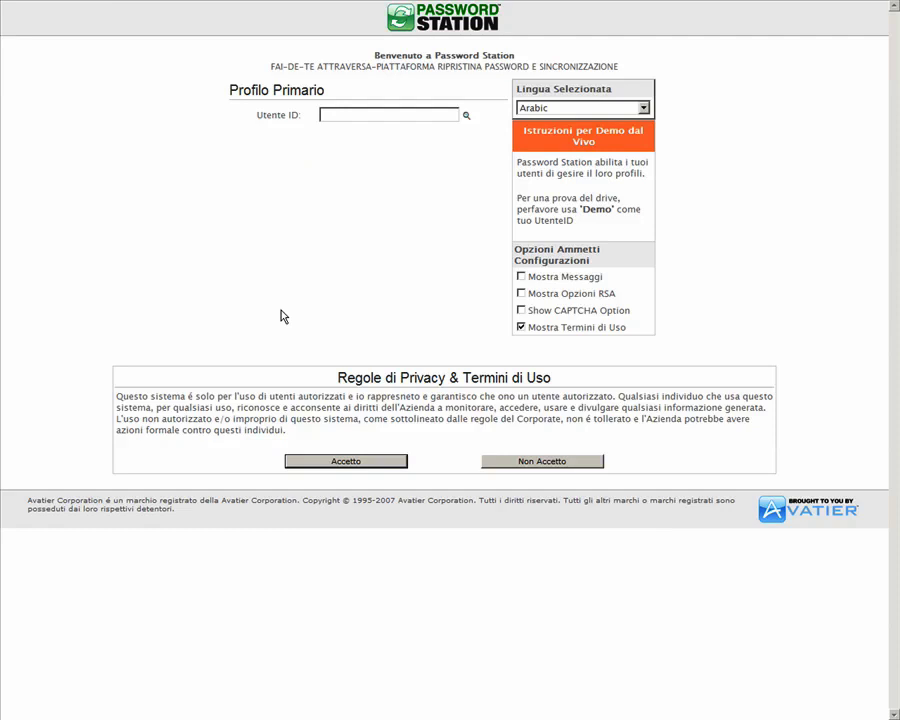
key(alt+Left)
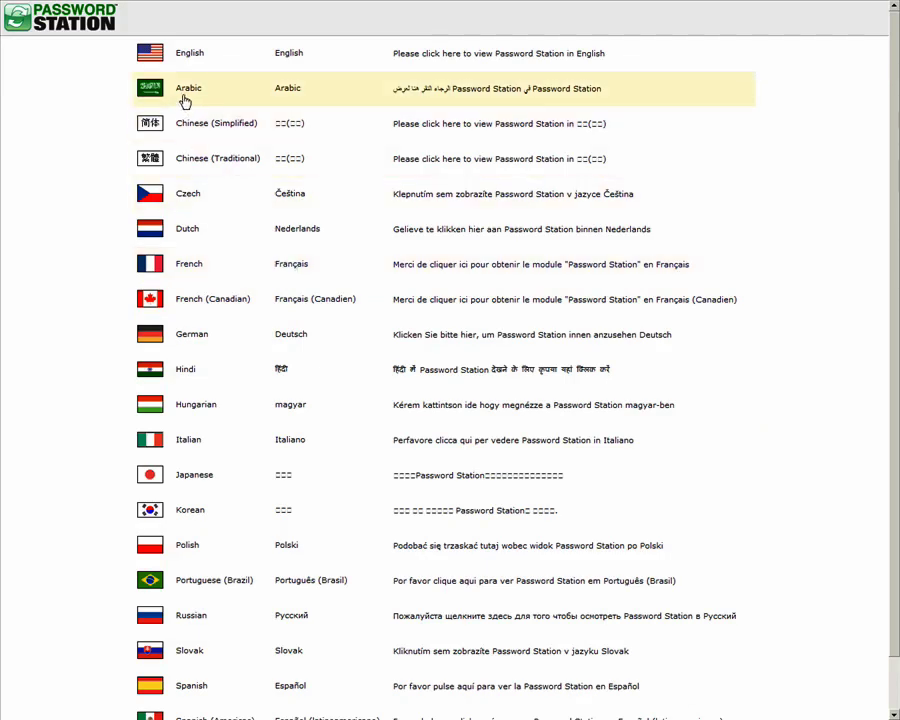
- Show the sign-in page in English and enter demo as the User ID
click(150, 54)
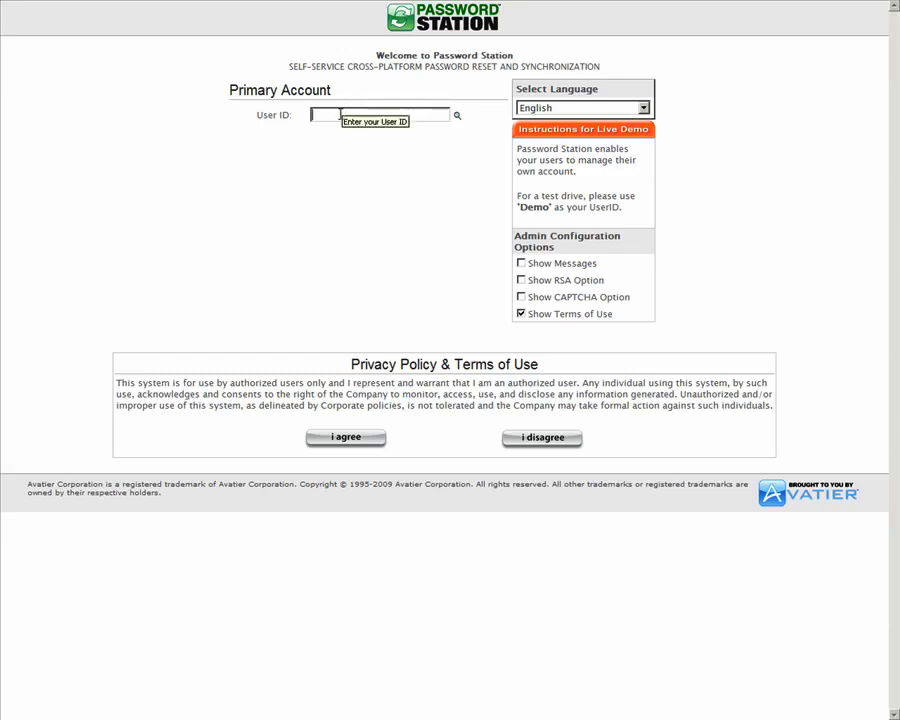
text(demo)
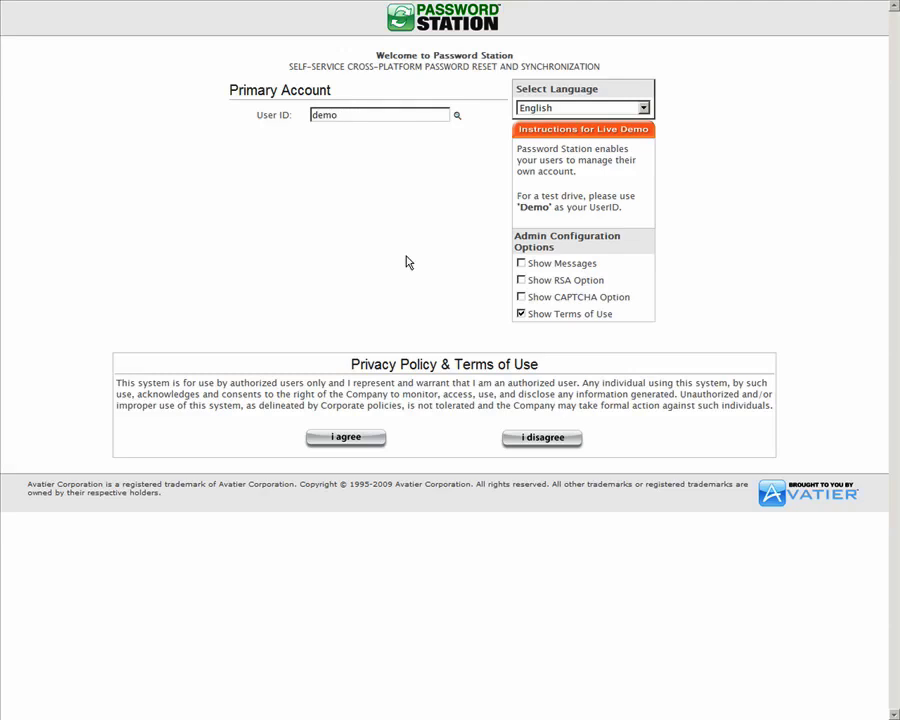
- Turn Show CAPTCHA Option on and back off, then preview and clear Show RSA Option
click(521, 297)
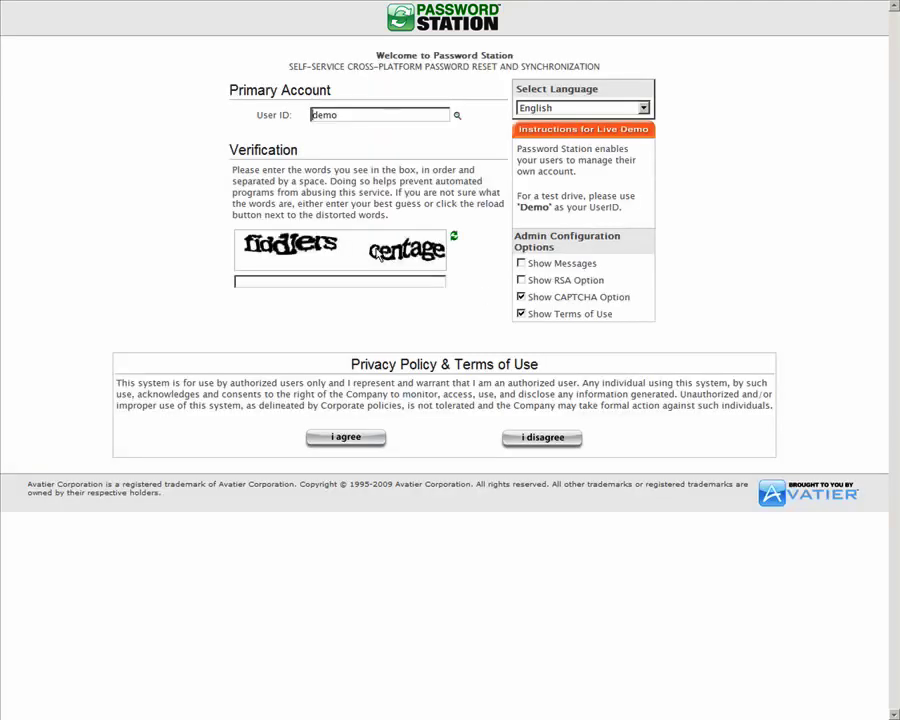
click(306, 286)
click(520, 297)
click(521, 280)
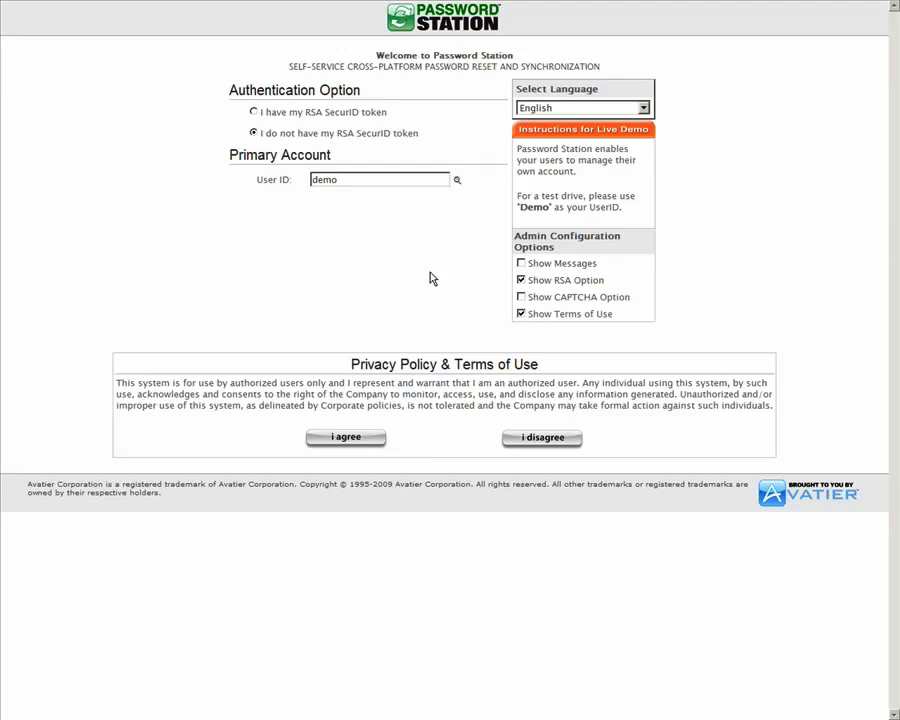
click(520, 280)
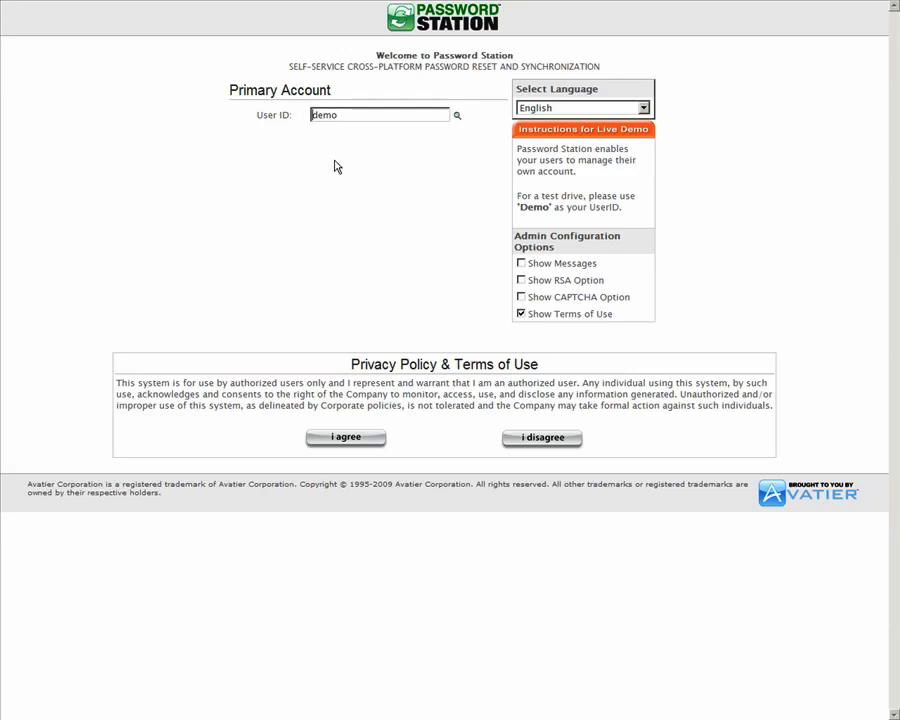
- Agree to the privacy policy and terms of use to sign in as demo
click(366, 440)
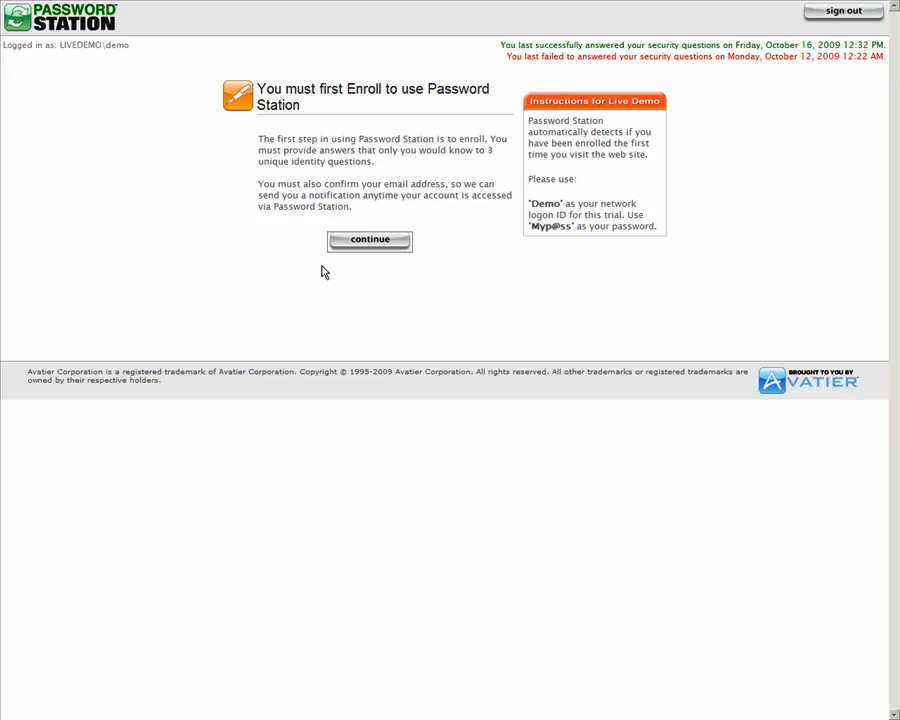
- Continue past the enrollment notice and verify the domain logon with the account password
click(364, 246)
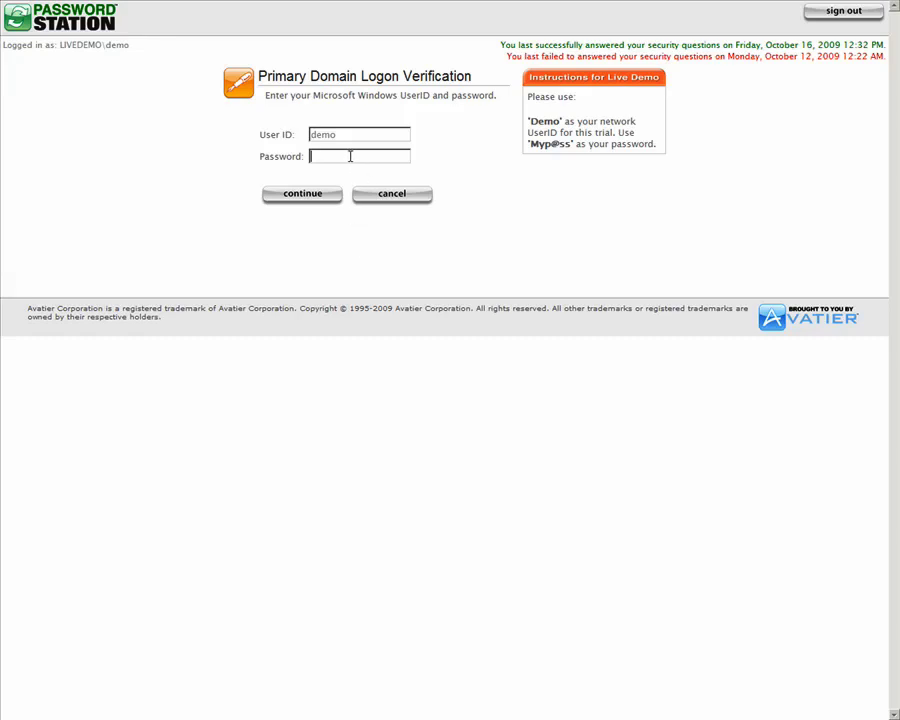
click(284, 195)
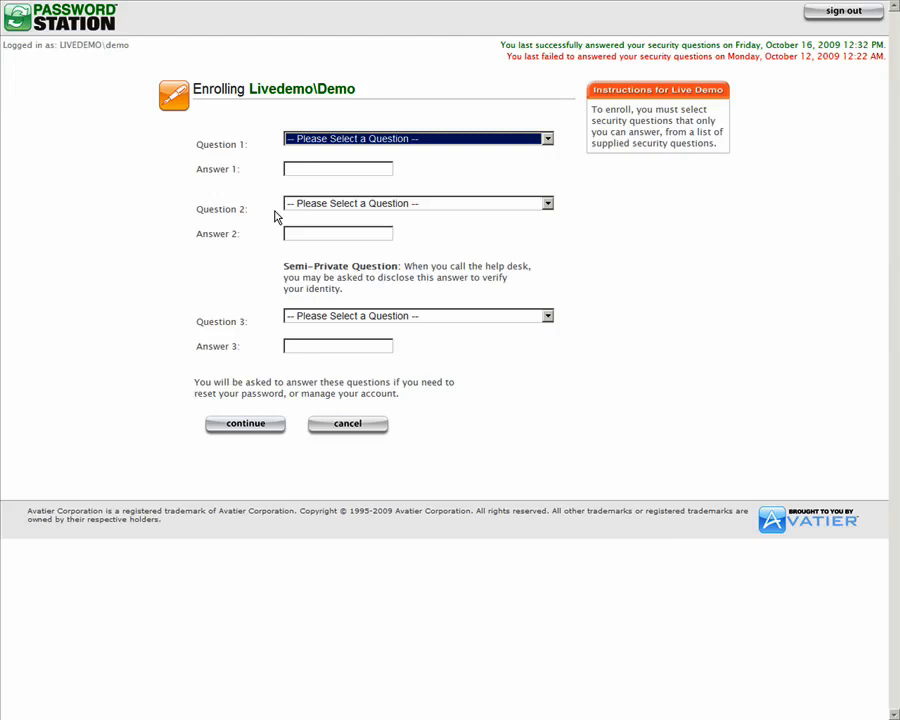
- Set Question 1 to the birth-city question and type its answer
click(402, 140)
click(397, 161)
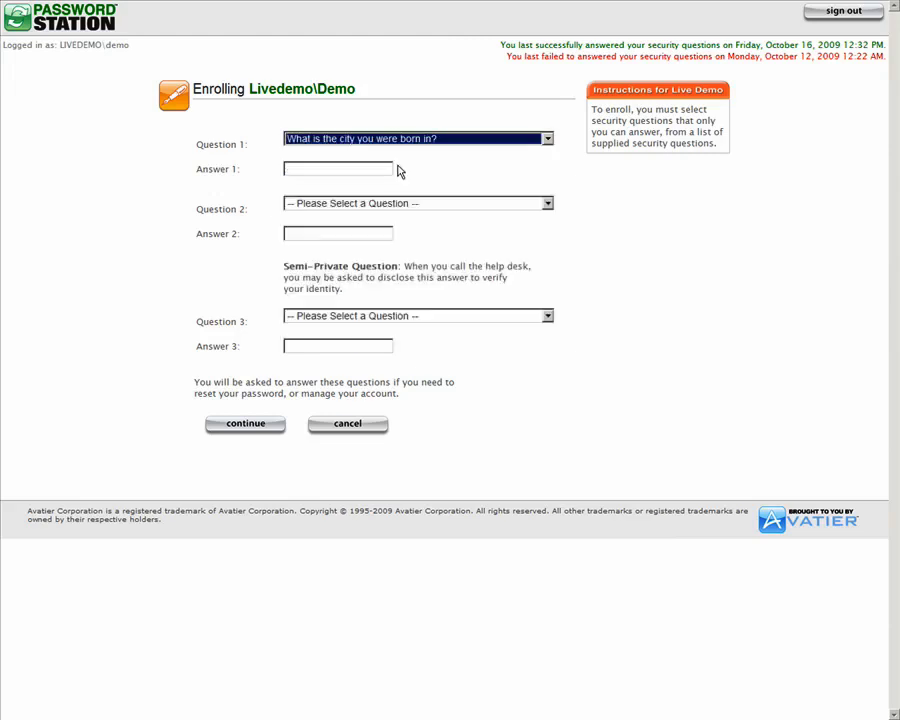
click(350, 168)
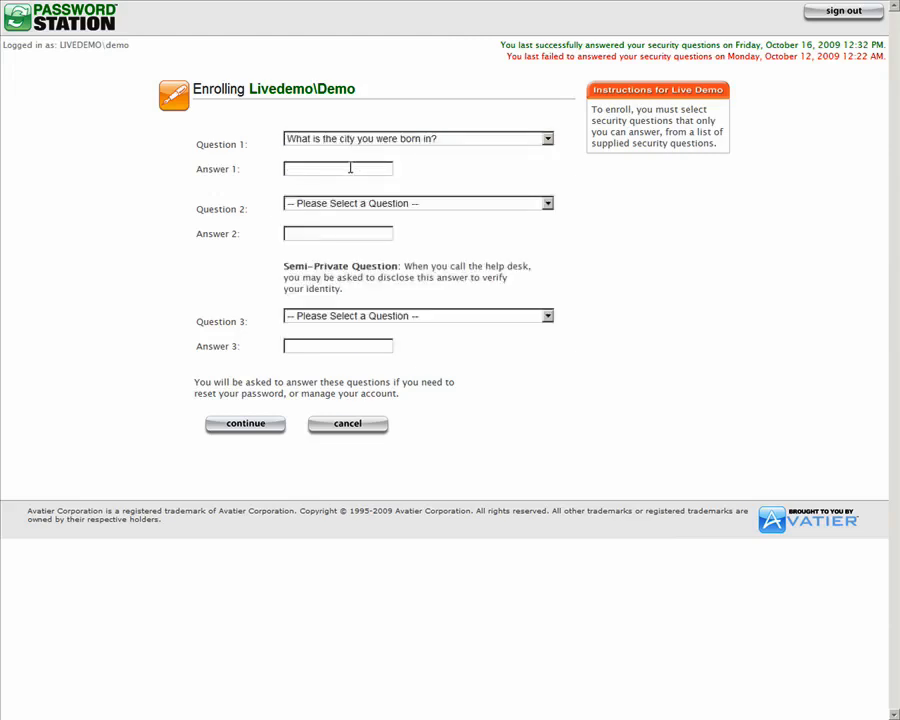
text(S)
key(BackSpace)
- Set Question 2 to Employee ID Number and enter the employee ID as the answer
click(312, 208)
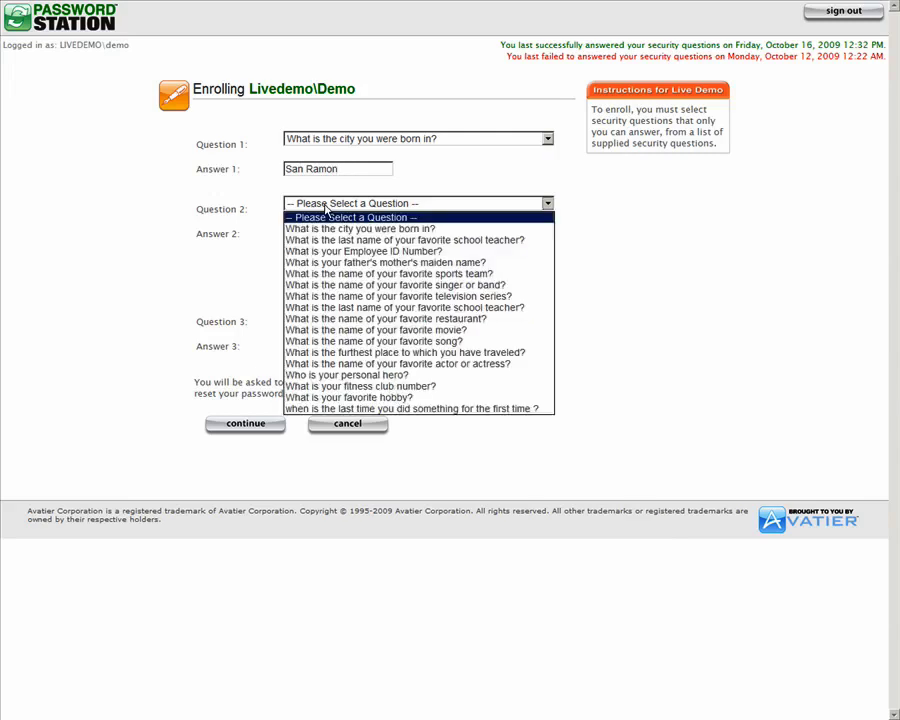
click(345, 251)
click(388, 232)
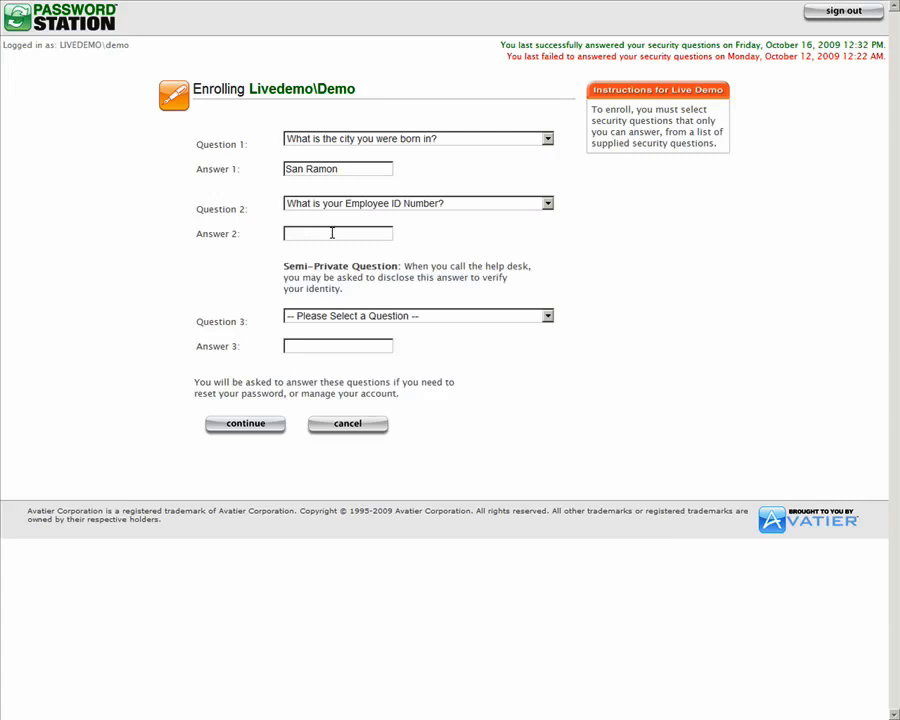
- Set Question 3 to the furthest place traveled, answer it, and submit the questions
click(456, 320)
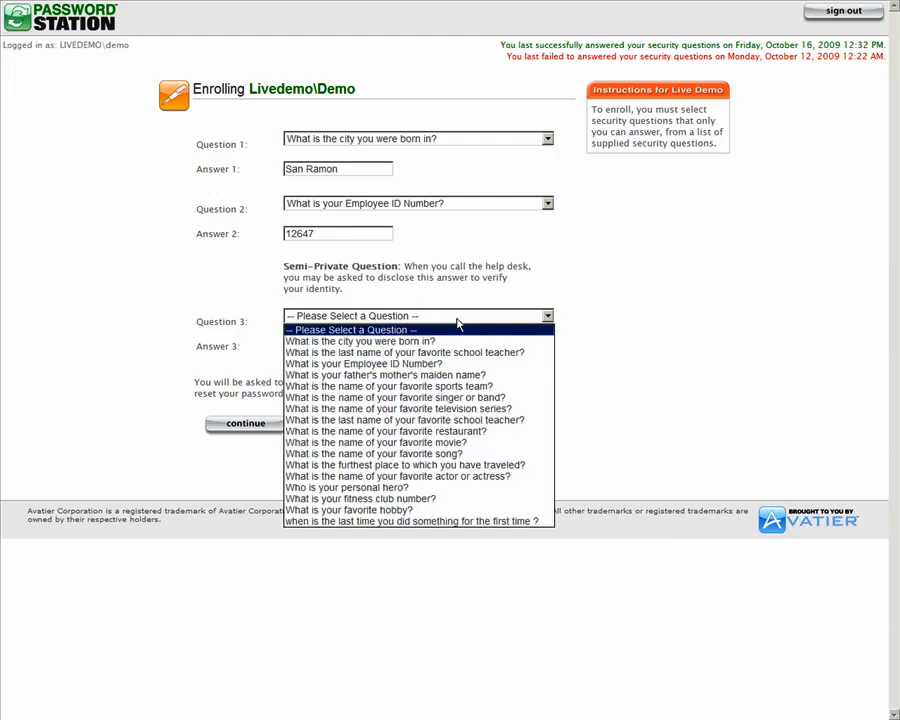
click(479, 466)
click(339, 345)
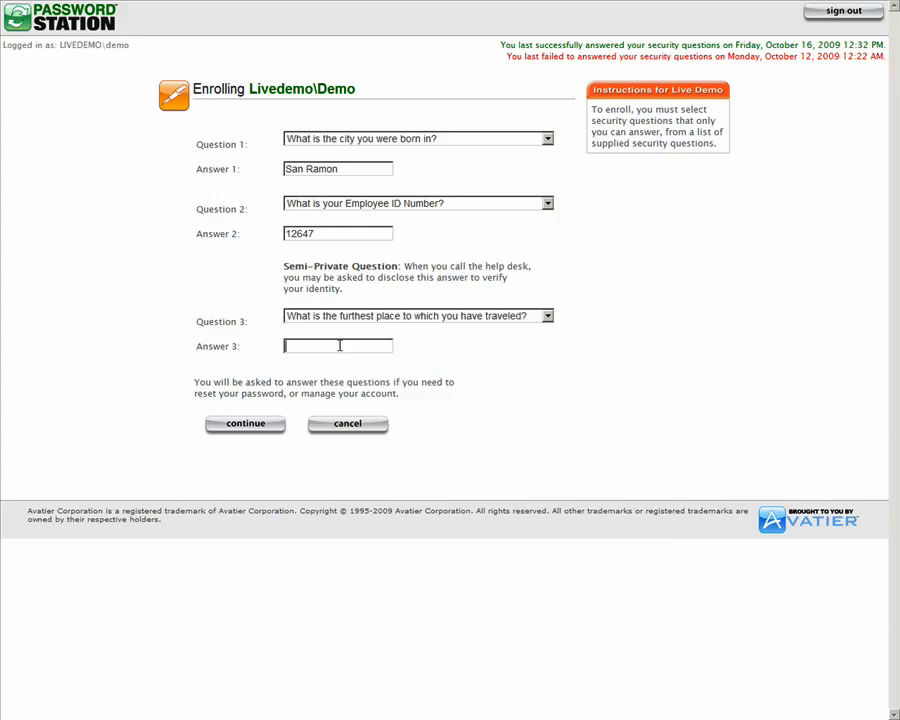
click(255, 425)
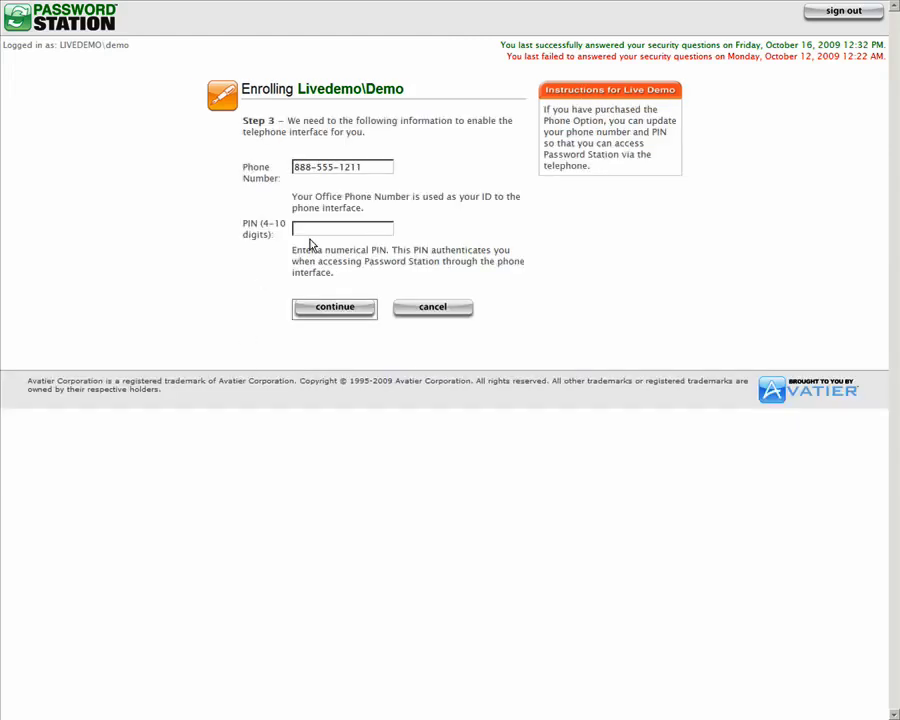
- Enter a 4-digit phone access PIN and submit the telephone setup
click(309, 229)
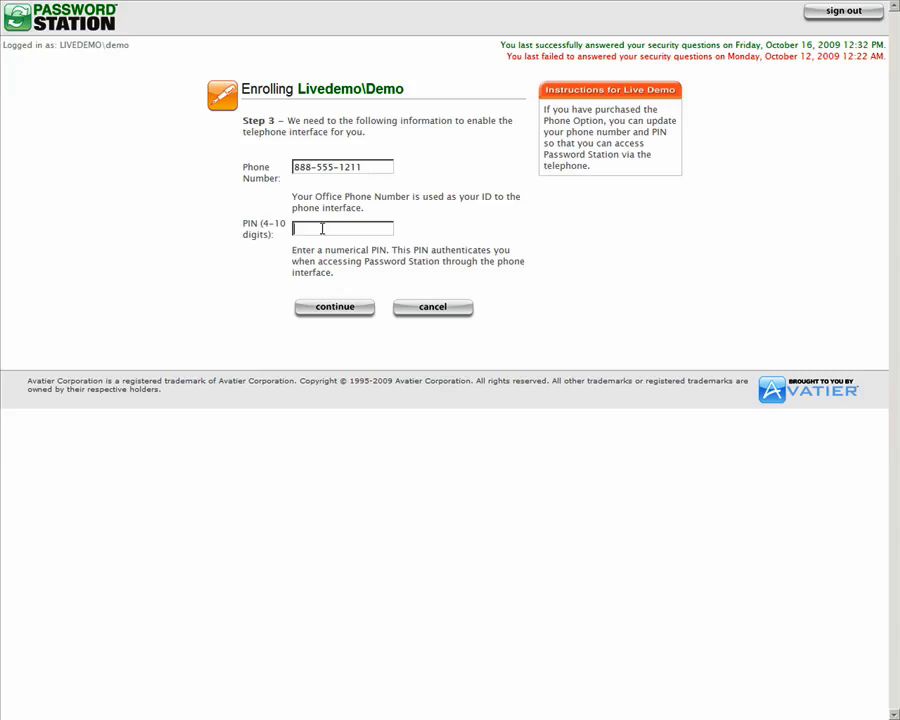
click(327, 307)
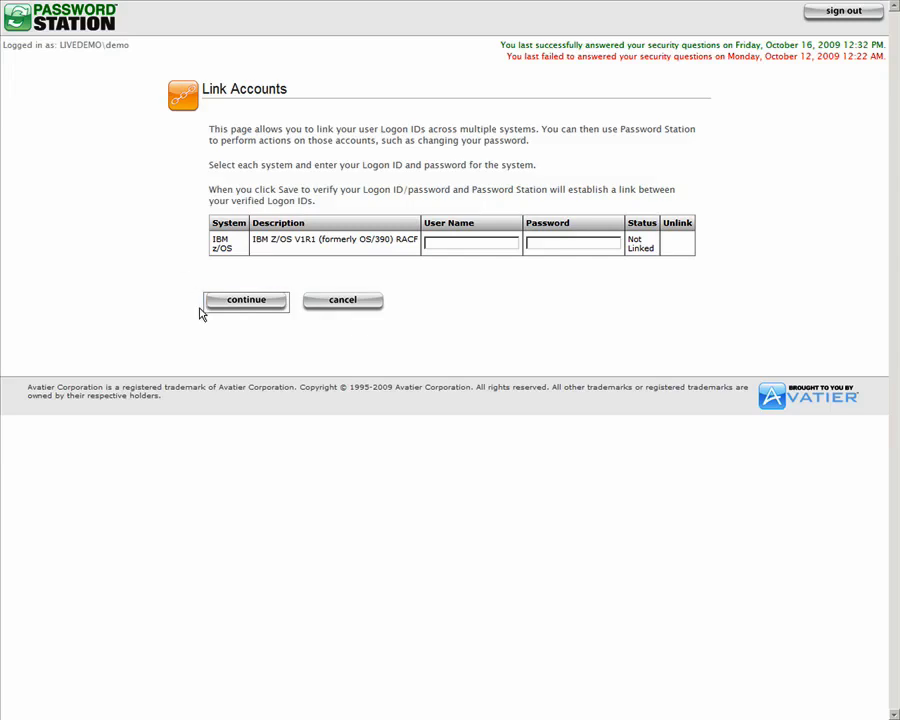
- Skip linking the IBM z/OS account and continue without credentials
click(256, 304)
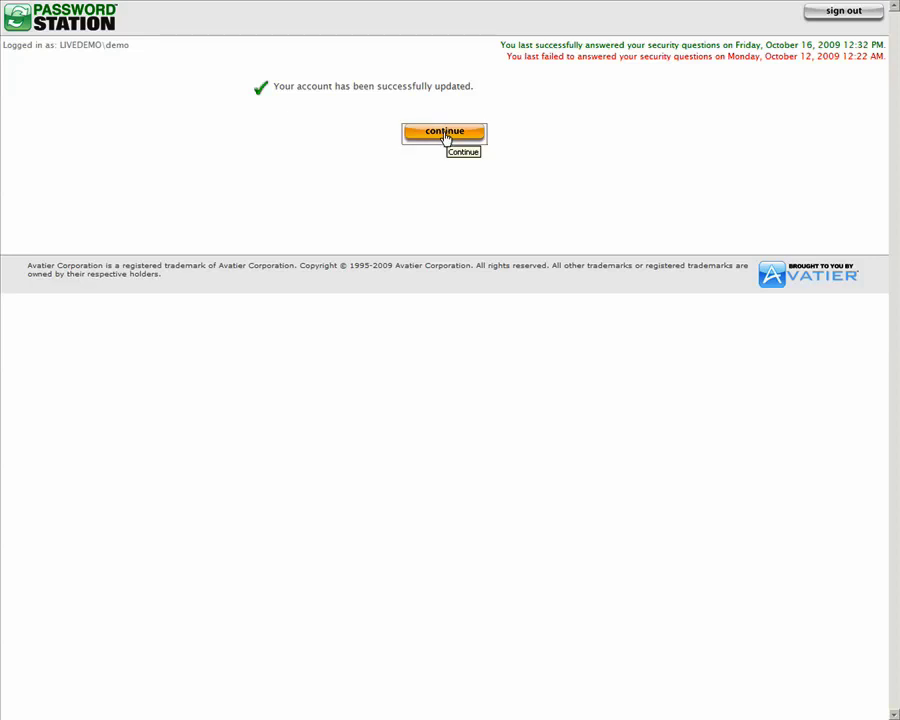
- Continue from the success page to the Password Station main menu
click(446, 135)
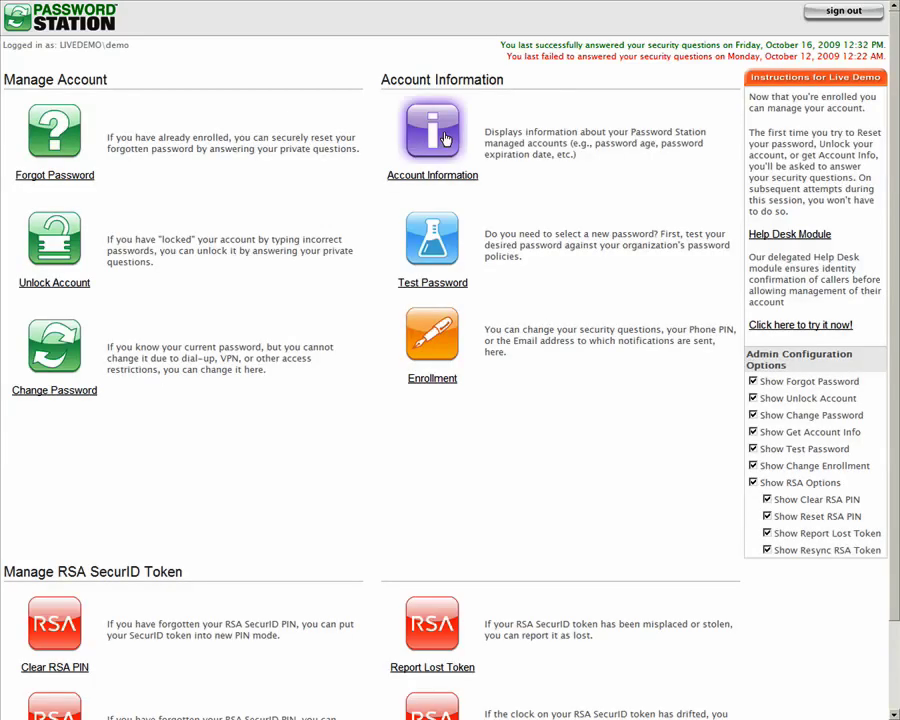